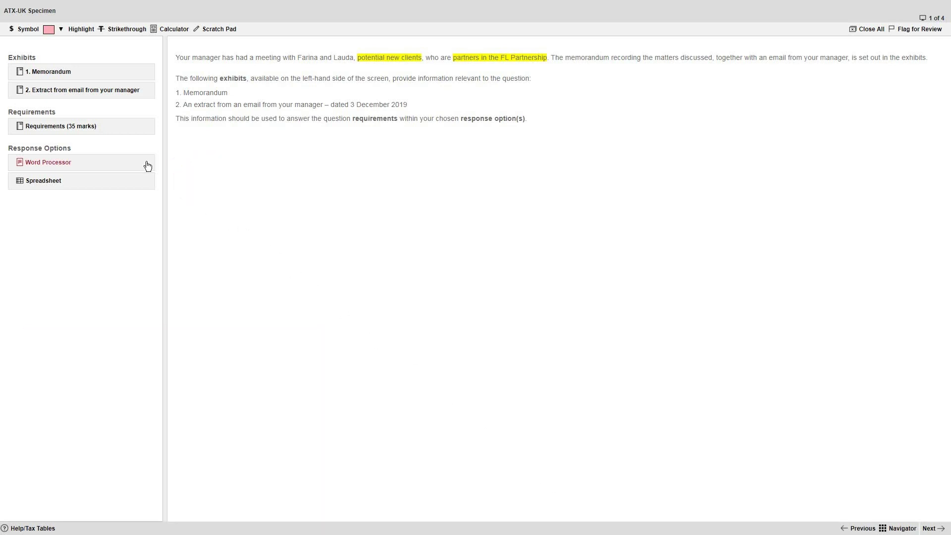
- Open the word processor and spreadsheet, with the spreadsheet window moved lower on screen
click(144, 165)
click(144, 181)
drag(659, 253, 591, 312)
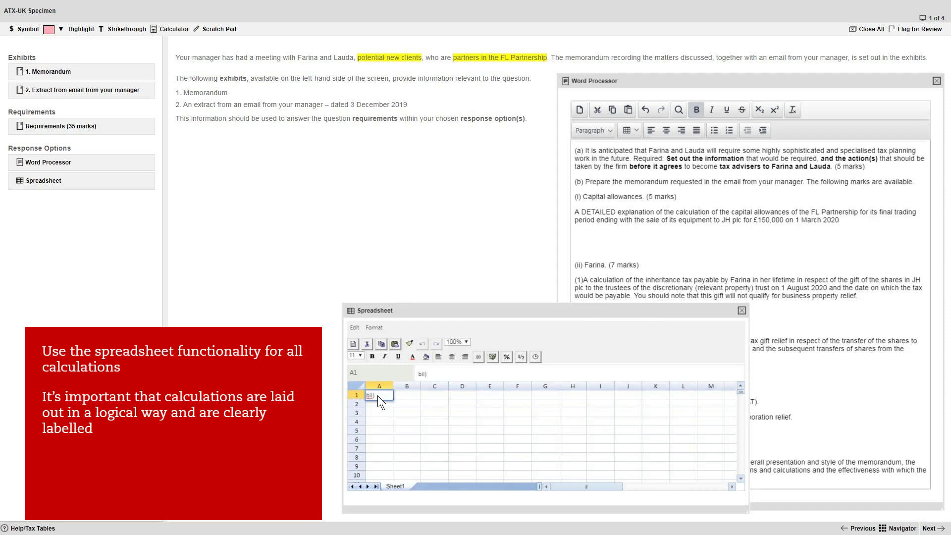
- Enter a bold part b(ii) Inheritance tax heading naming the client in cell A1
text(arina - Inheritance)
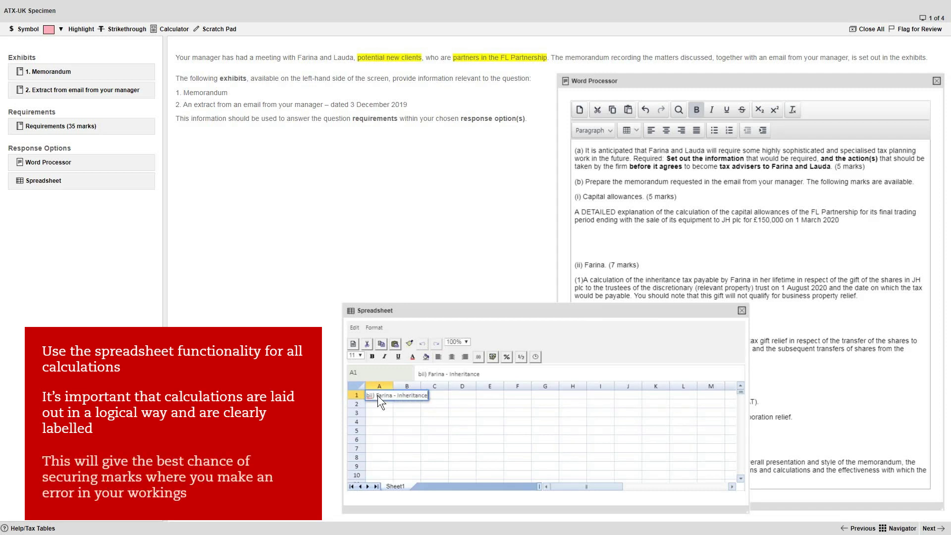
text( tax)
key(Return)
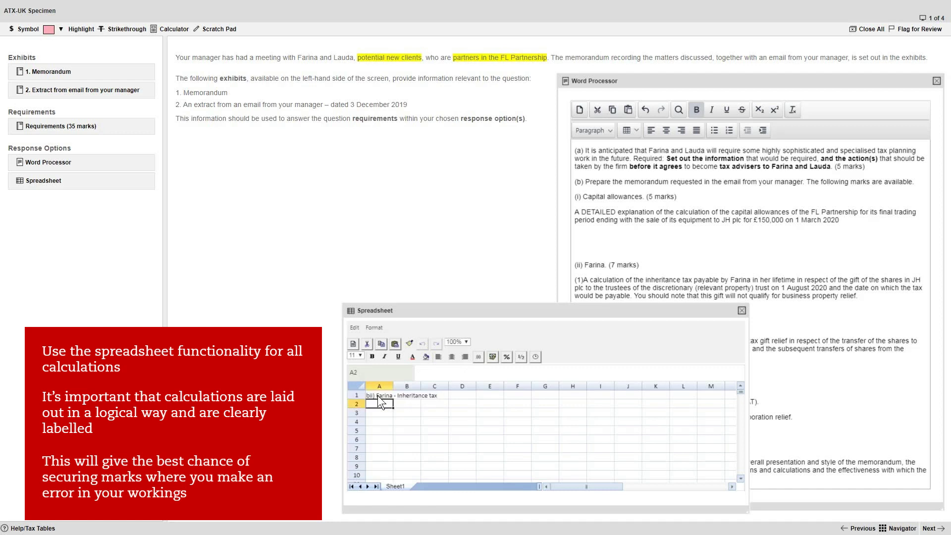
click(378, 396)
key(ctrl+b)
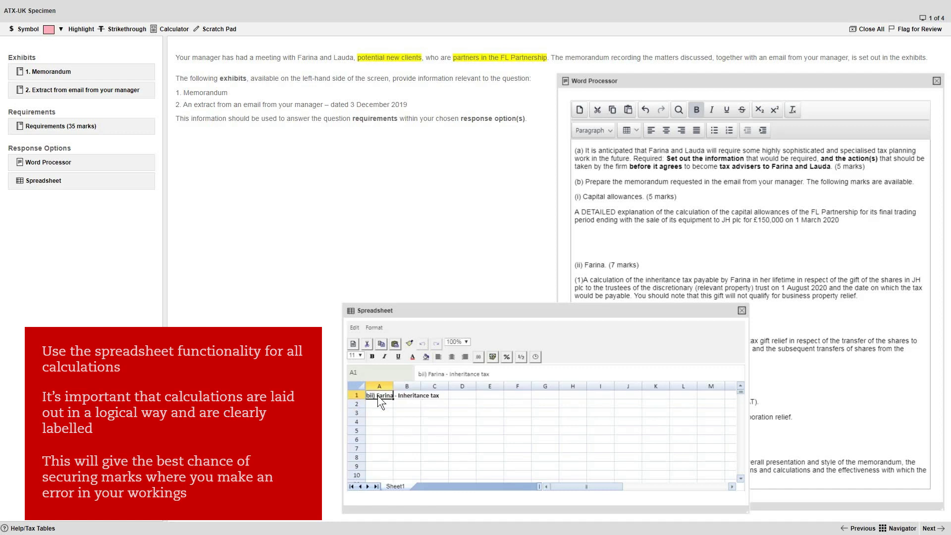
key(Down)
key(Down)
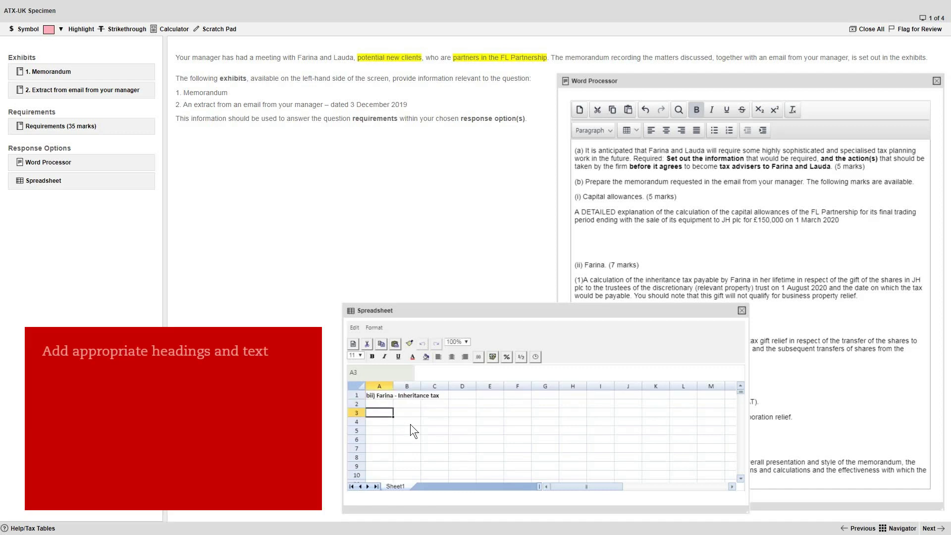
- Enter the share value row (15,000 x £4 = 60000) and the -3000 annual exemption 2018/19 row
text(Value of)
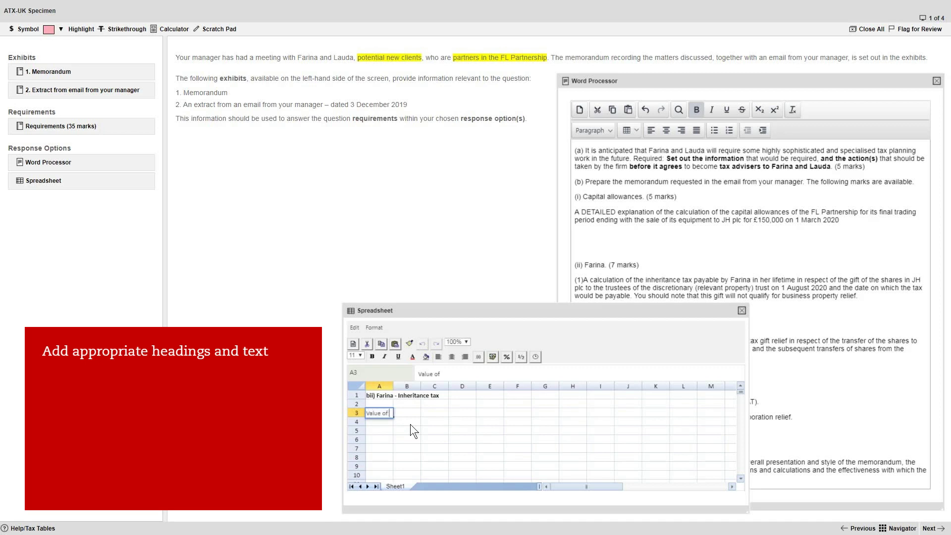
text( shares (15,000 x £4))
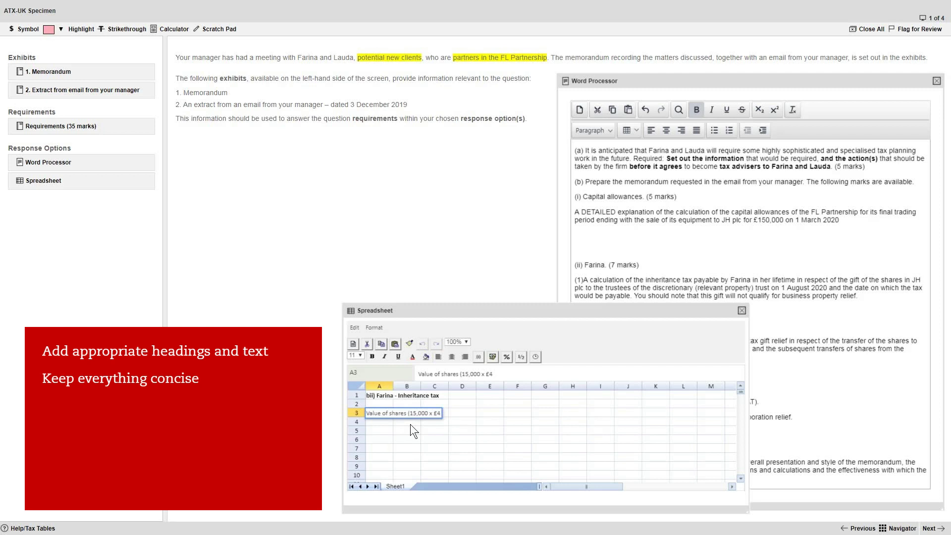
key(Tab)
key(Tab)
key(Tab)
key(Tab)
key(Tab)
text(=15000*4)
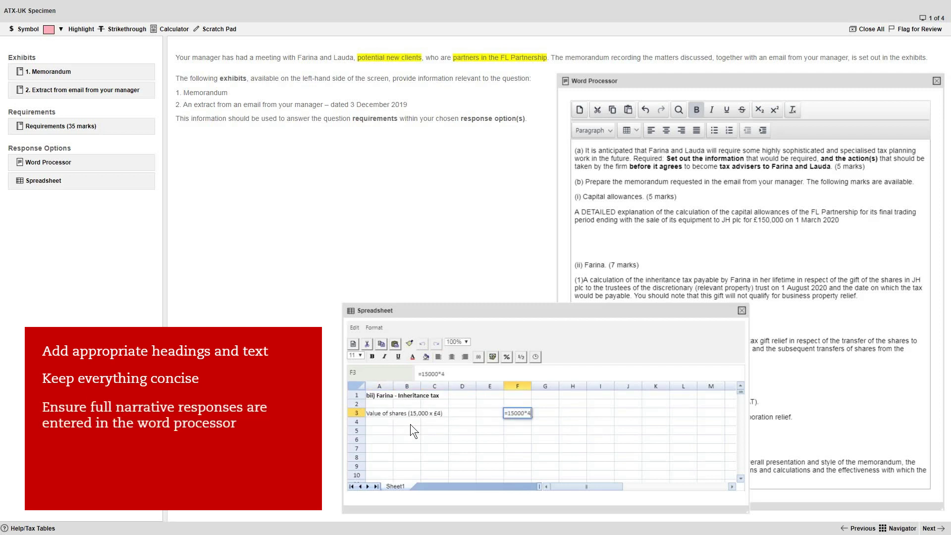
key(Return)
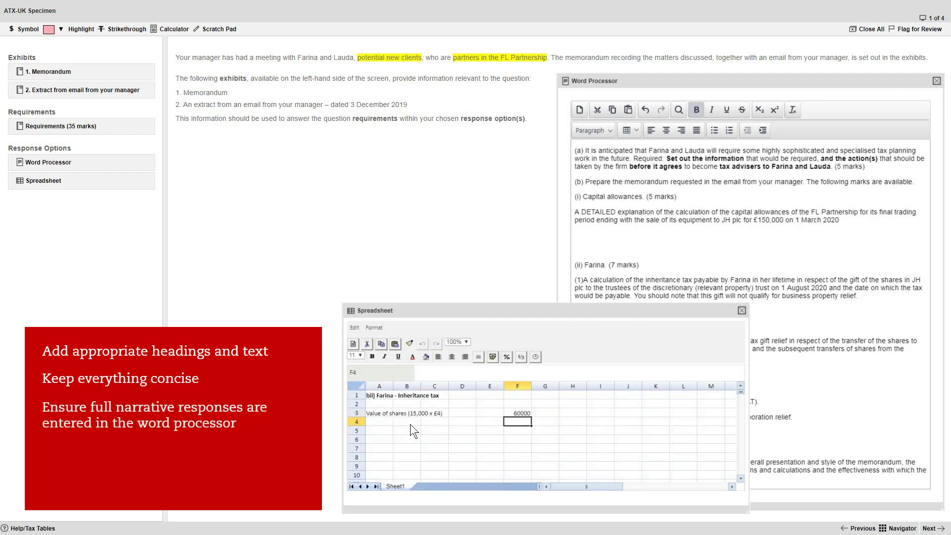
text(Less a)
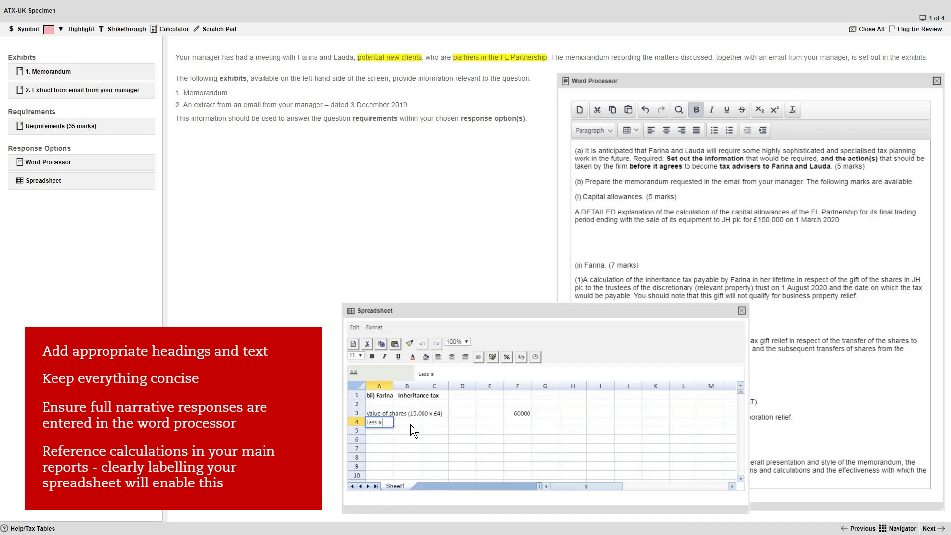
text(nnual exemption 2018/19)
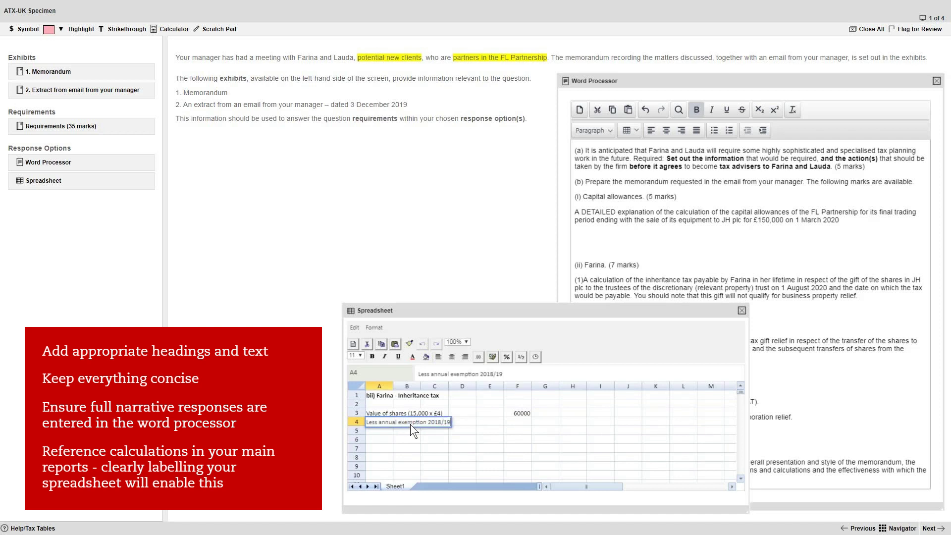
key(Tab)
key(Tab)
key(Tab)
key(Tab)
key(Tab)
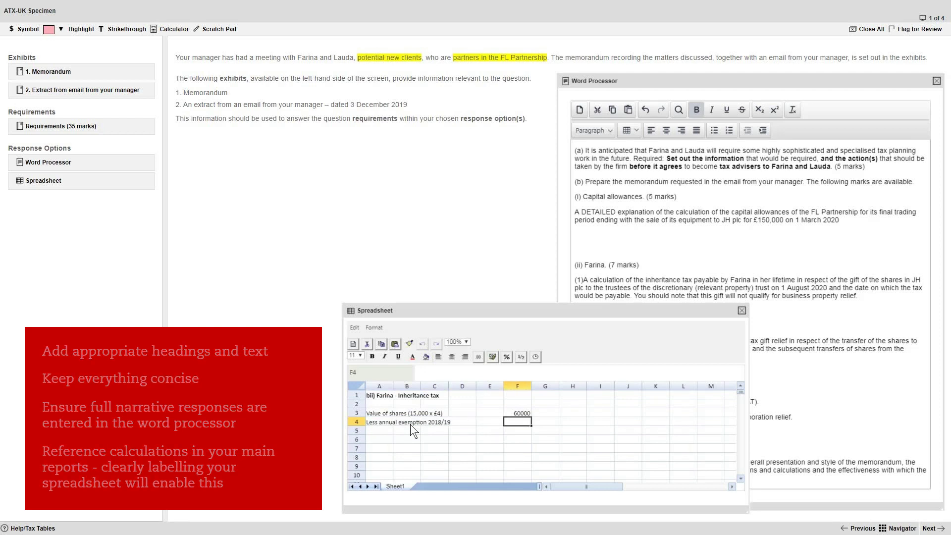
text(-3000)
key(Return)
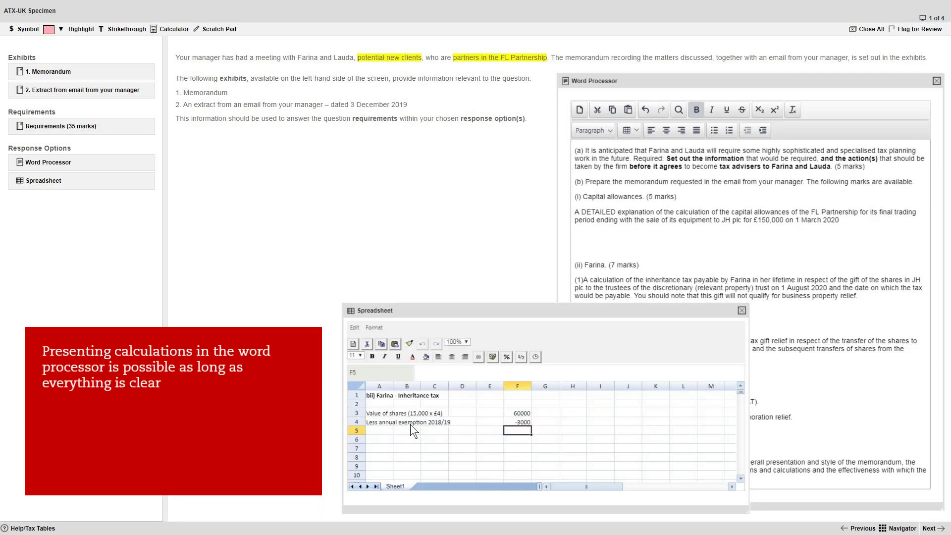
- Add the Chargeable lifetime transfer row with total =F3+F4, giving 57000 in F5
key(Left)
key(Left)
key(Left)
key(Left)
key(Left)
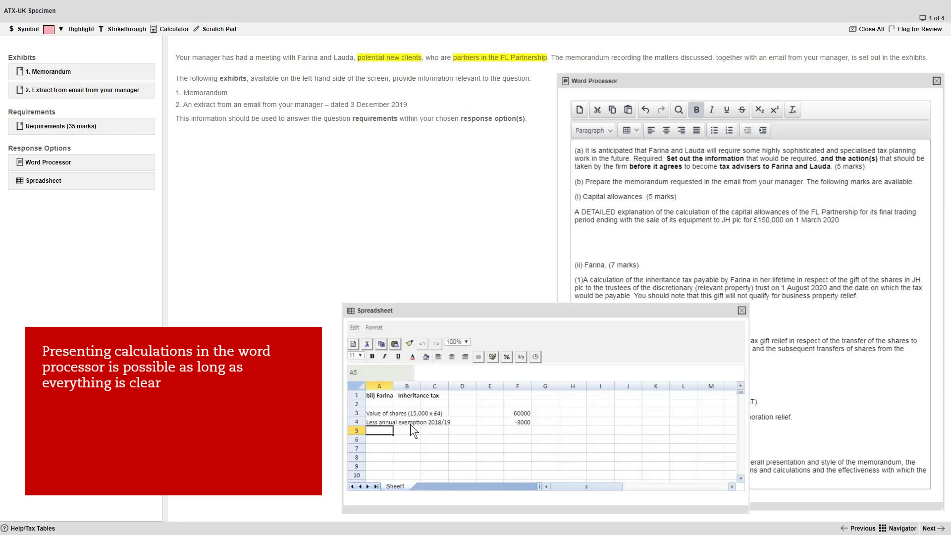
text(Chargeable l)
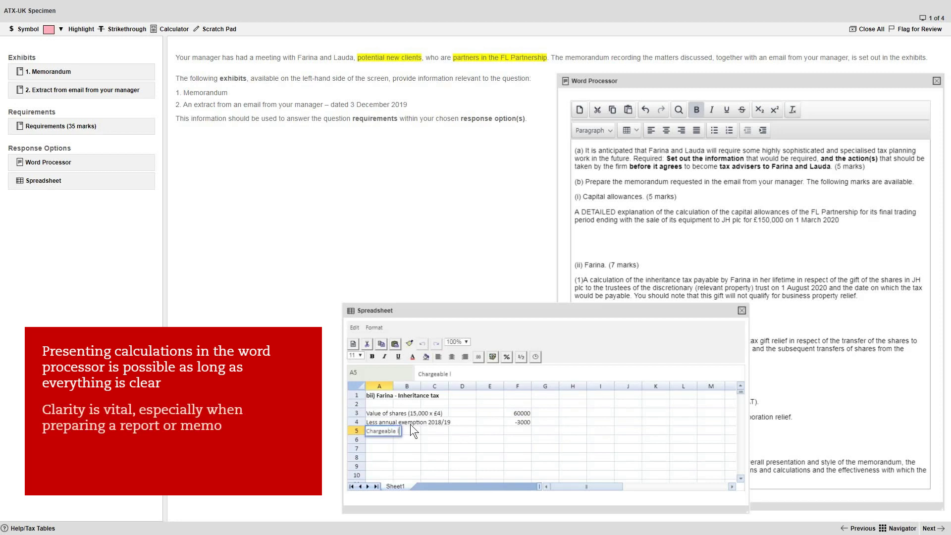
text(ifetime transfer)
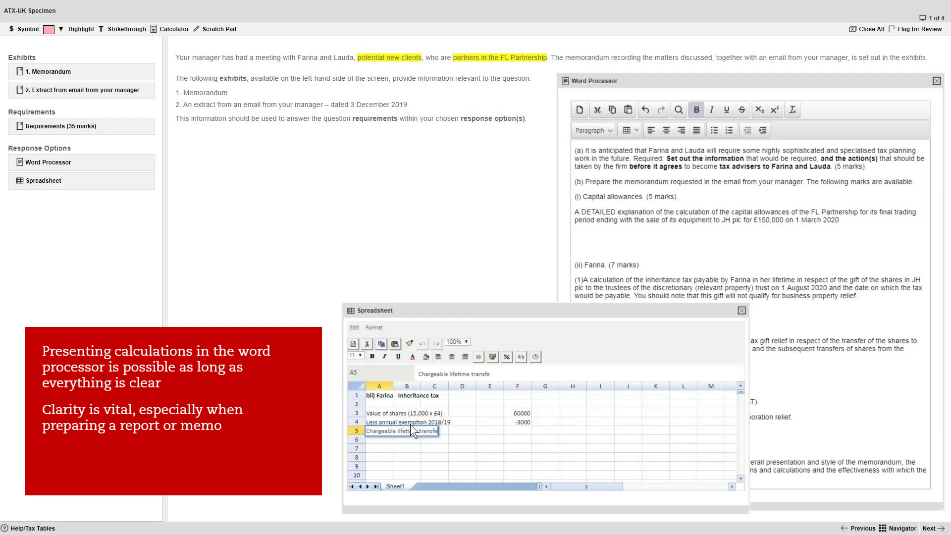
key(Tab)
key(Tab)
key(Tab)
key(Tab)
key(Tab)
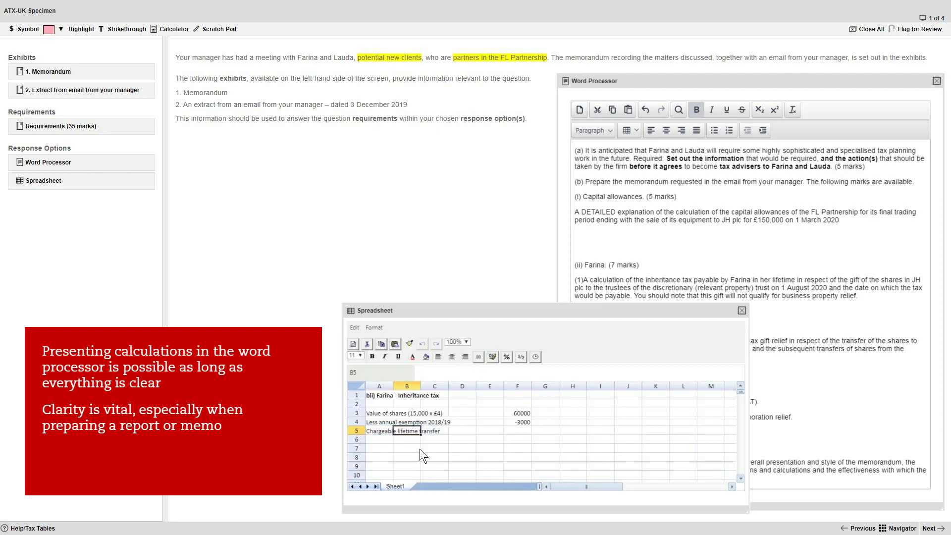
text(=)
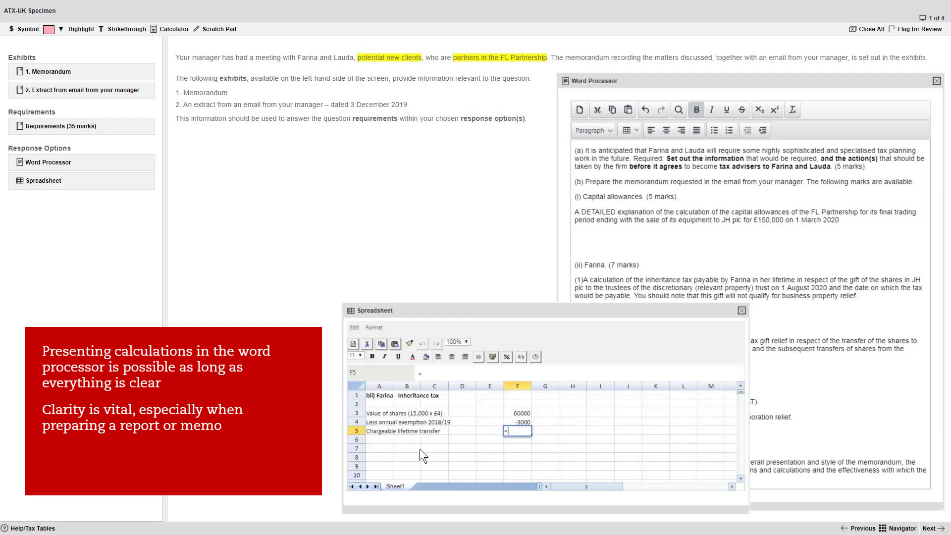
click(517, 412)
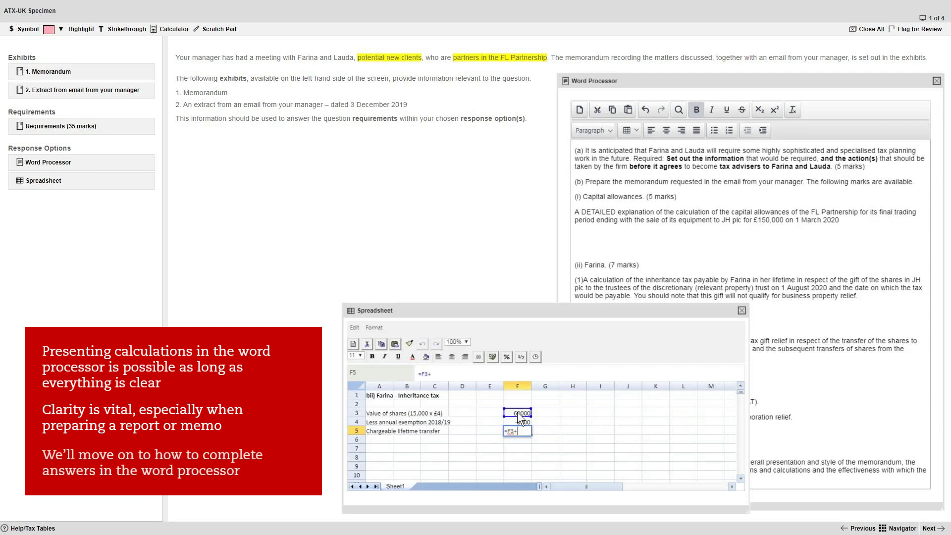
text(+)
click(518, 420)
key(Return)
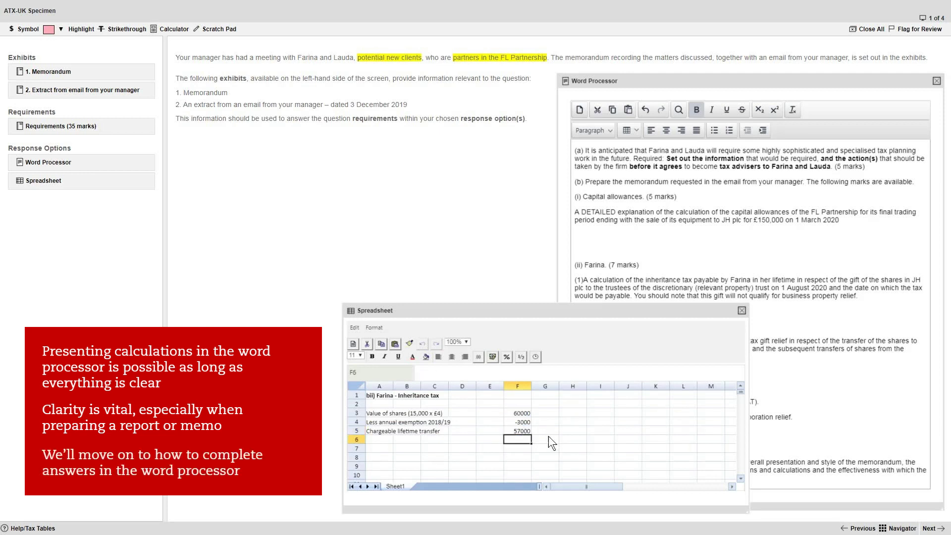
click(529, 429)
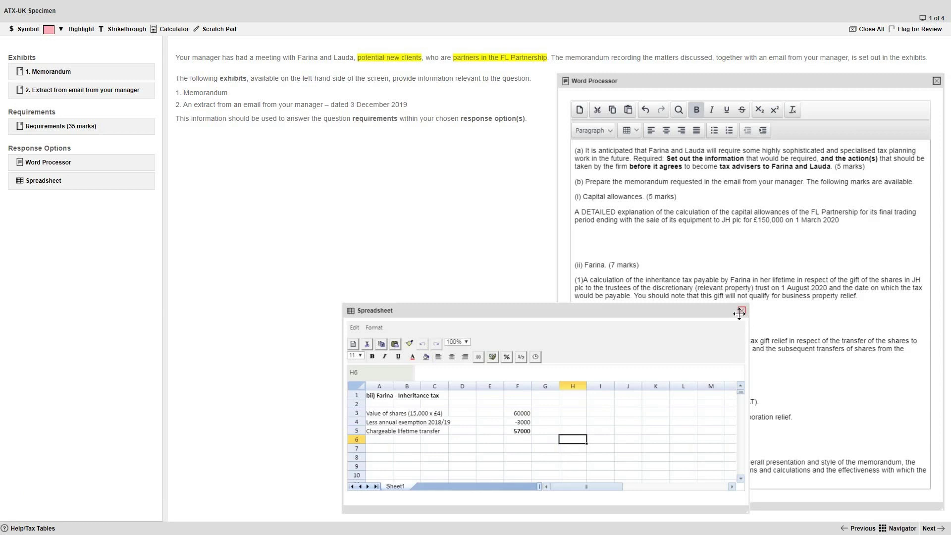
- Close the spreadsheet, show the Memorandum exhibit, and add the 'Becoming tax advisors' subheading under part (a)
click(742, 310)
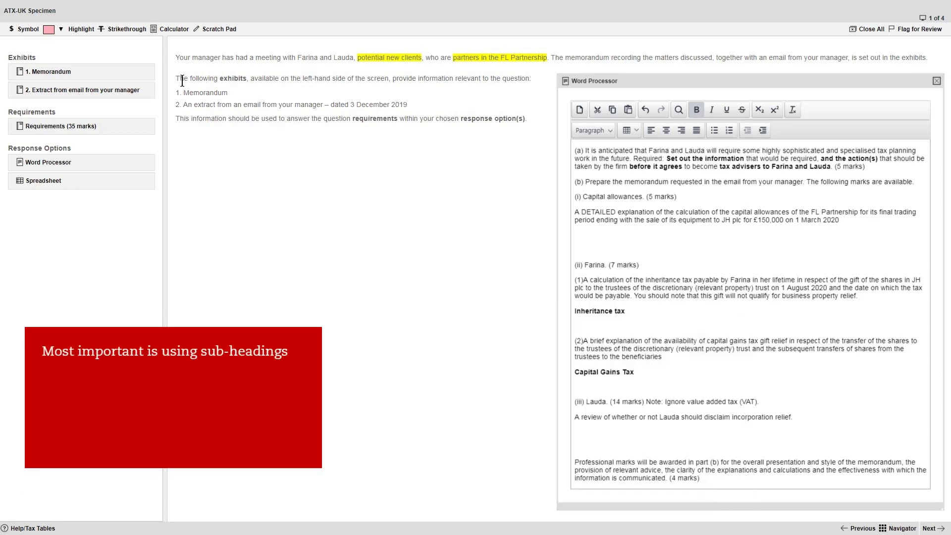
click(147, 73)
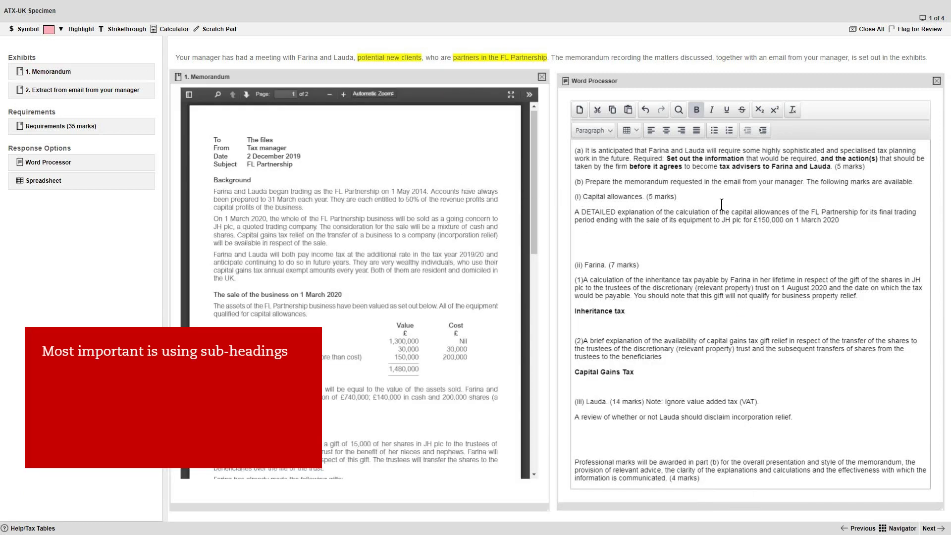
click(883, 167)
key(Return)
text(Beco)
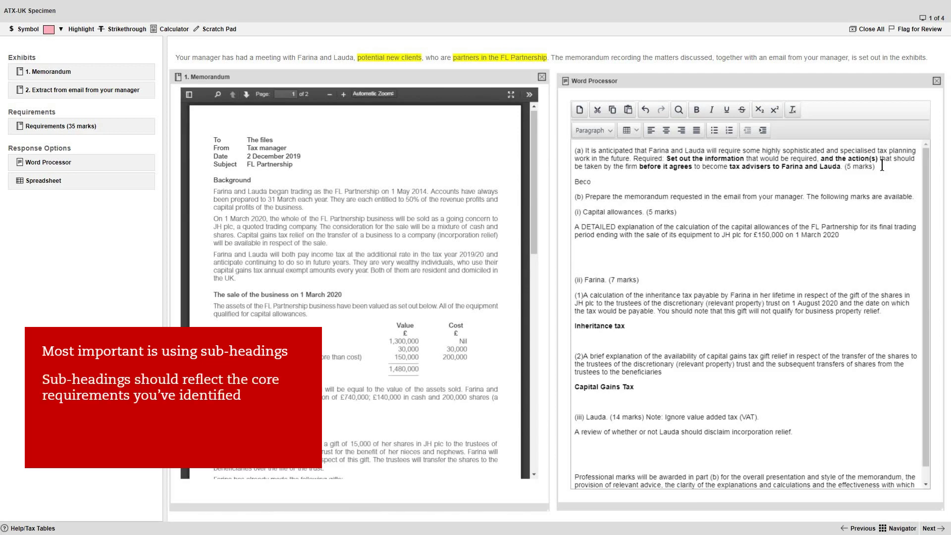
text(ming tax advisors )
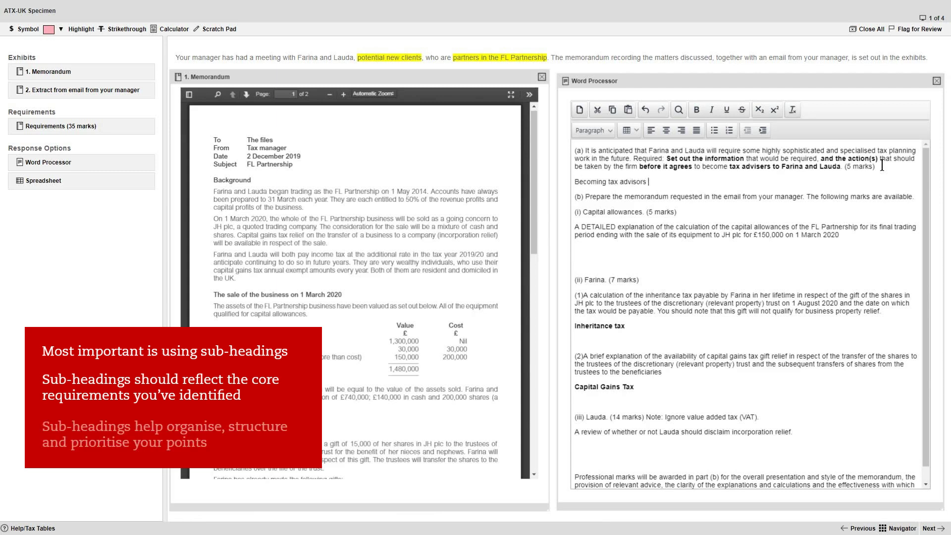
text(to Fa)
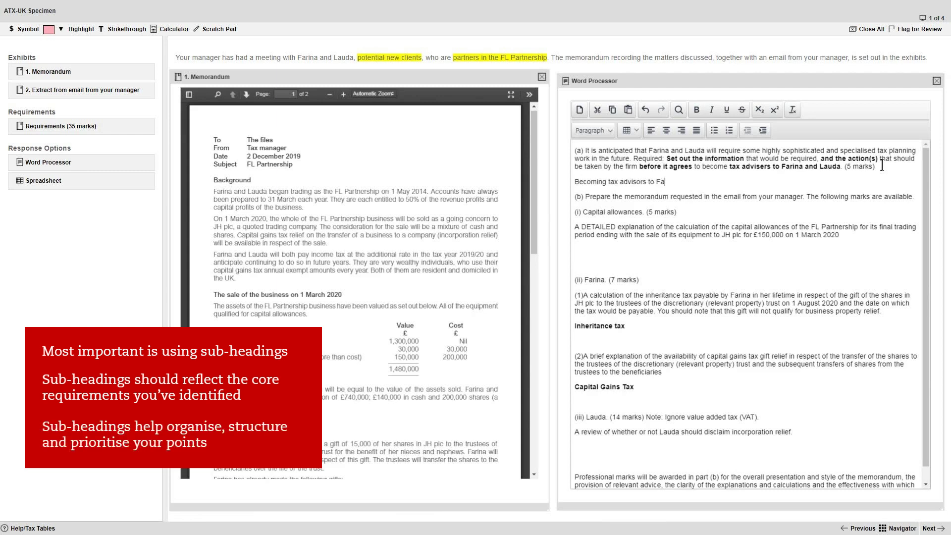
text(rina and Lauda)
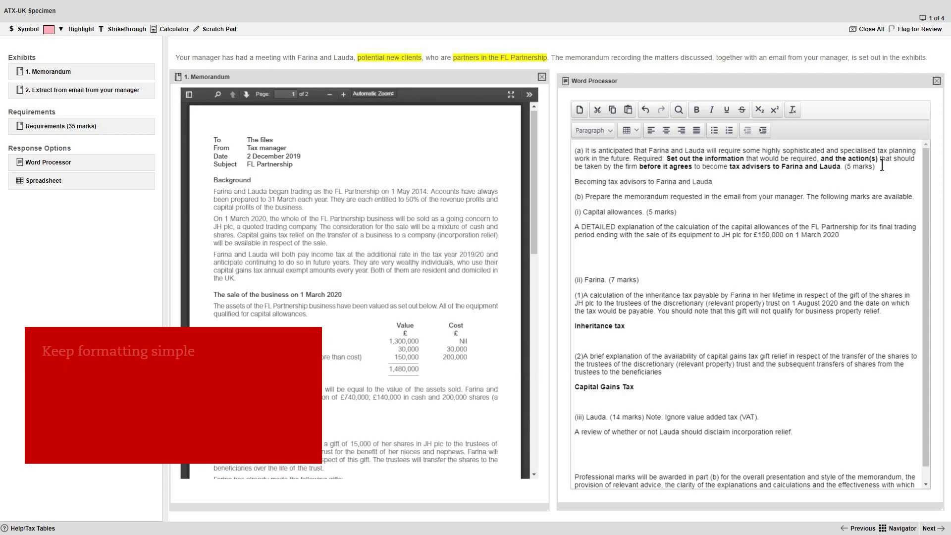
key(Return)
- Add the 'Information required' and 'Action to be taken by the firm' subheadings below it
text(In)
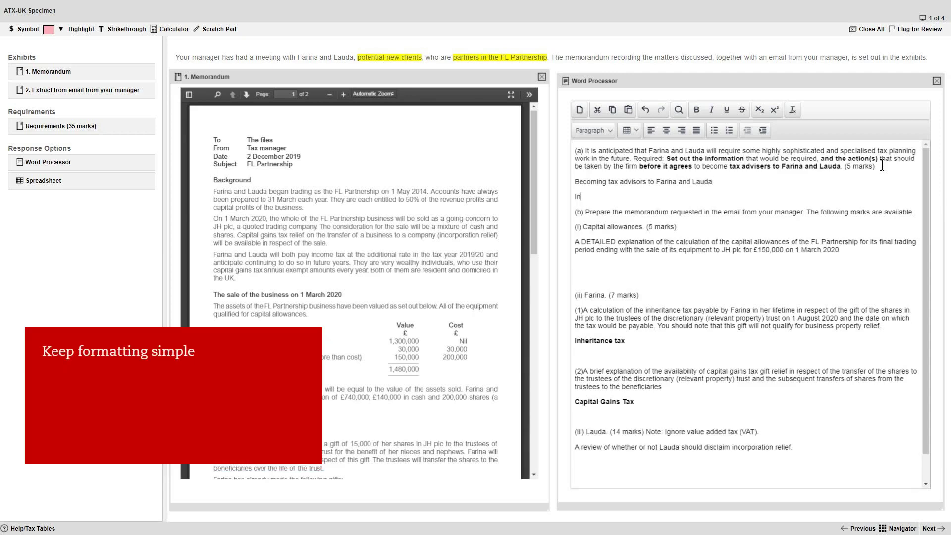
text(formation required)
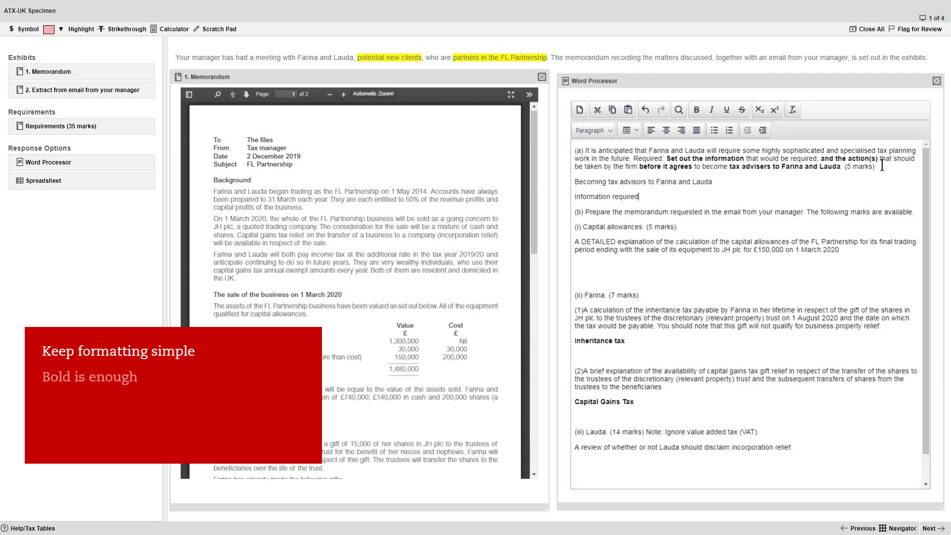
text( in respec)
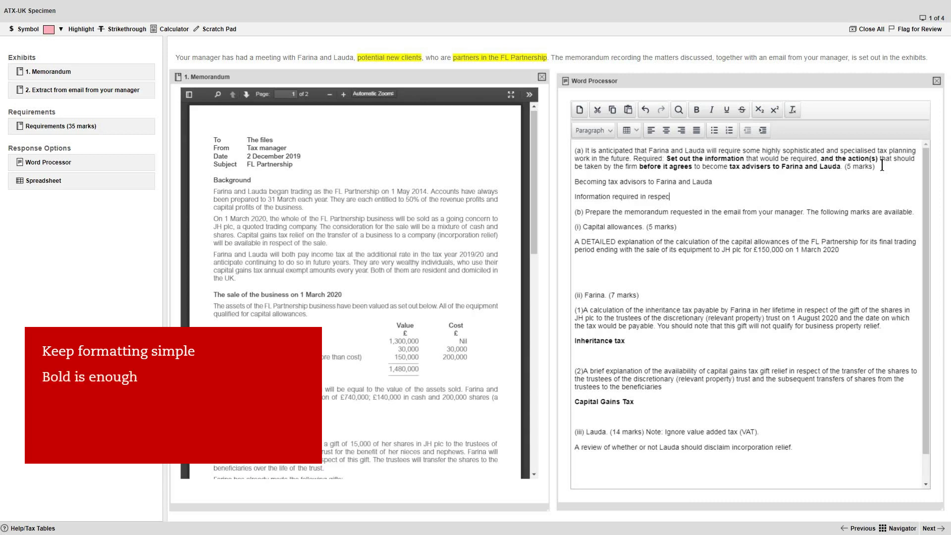
text(t of Farian and Lauda)
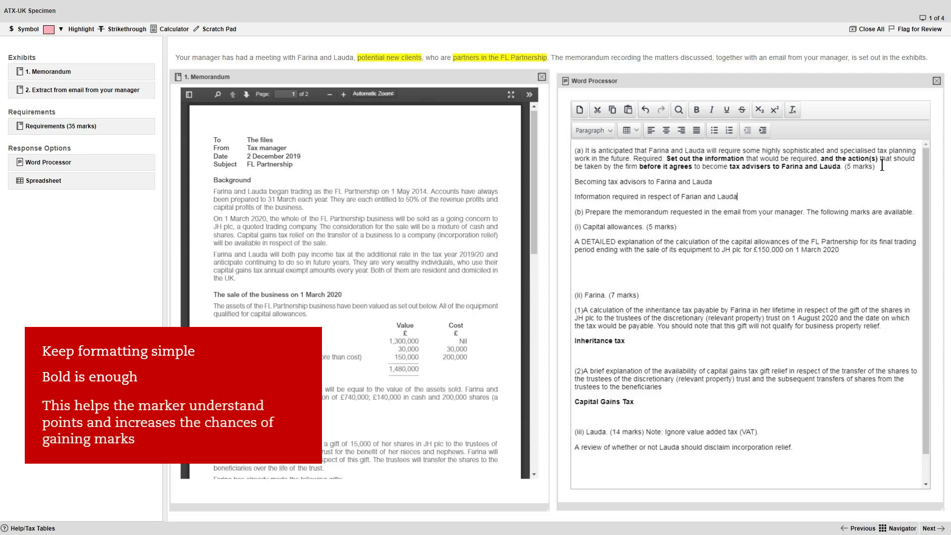
key(Return)
key(Return)
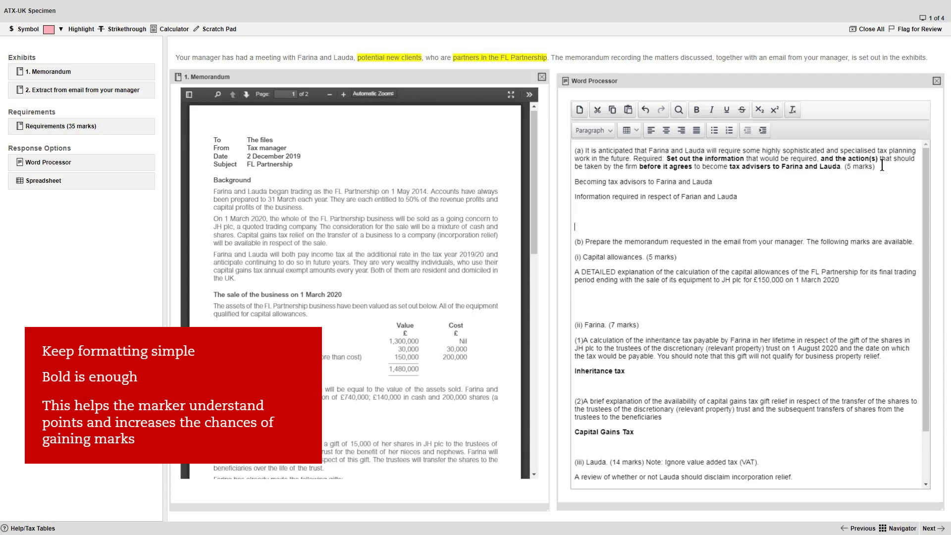
text(Action to be ta)
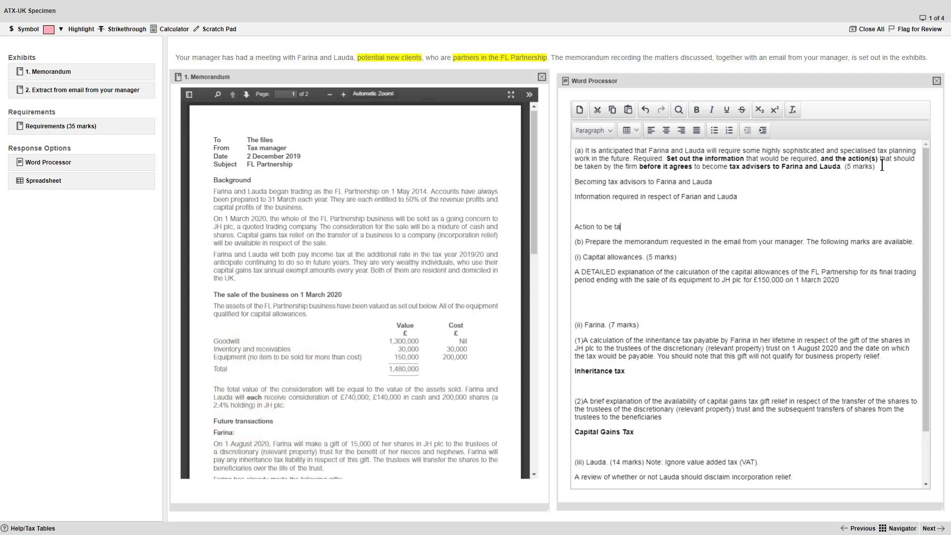
text(ken by the firm)
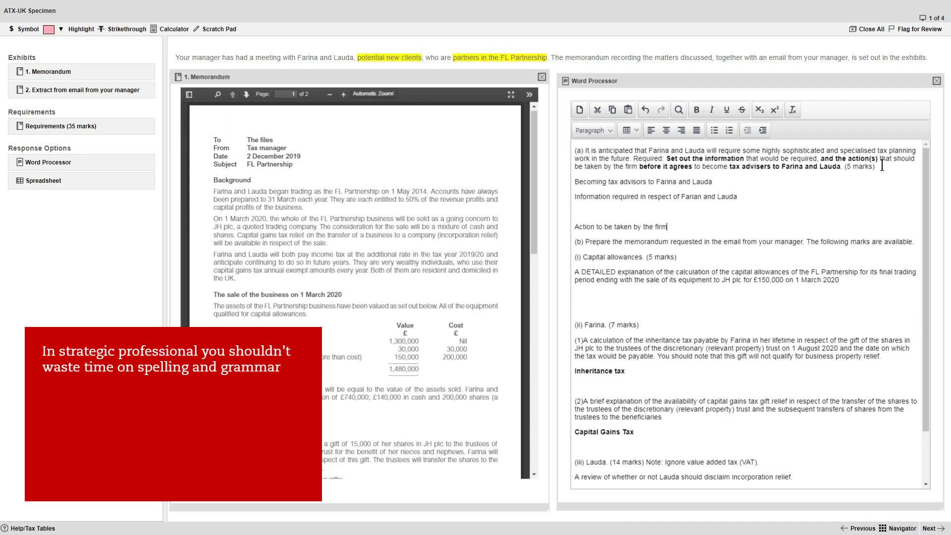
key(Return)
- Bold the 'Action to be taken by the firm', 'Information required' and 'Becoming tax advisors' subheadings
drag(669, 227, 574, 223)
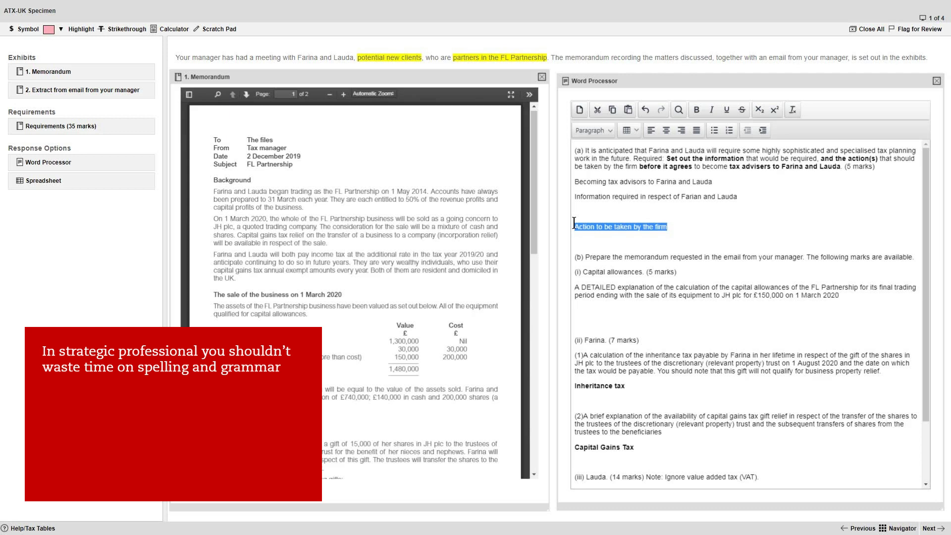
key(ctrl+b)
drag(739, 196, 572, 180)
key(ctrl+b)
click(649, 206)
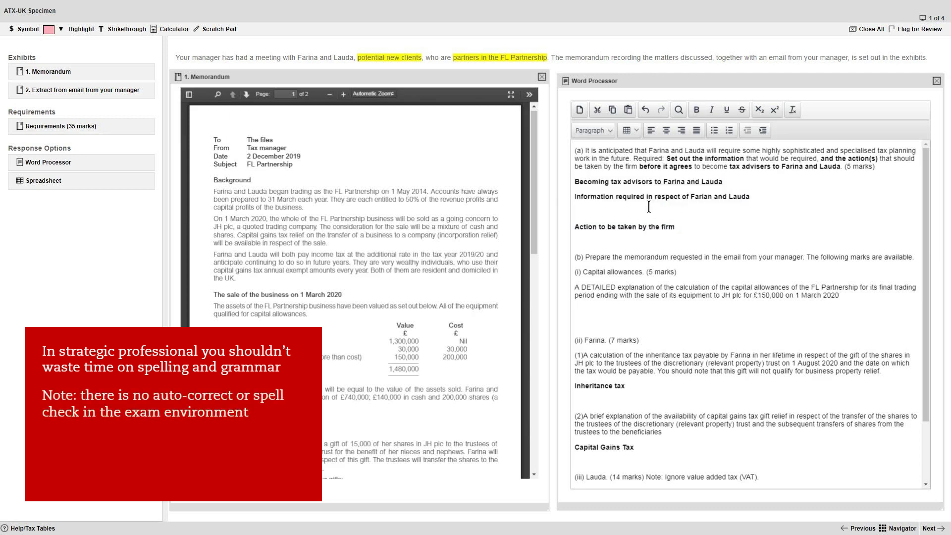
- Swap the Memorandum exhibit for the Extract from email exhibit, repositioned beside the answer
click(542, 78)
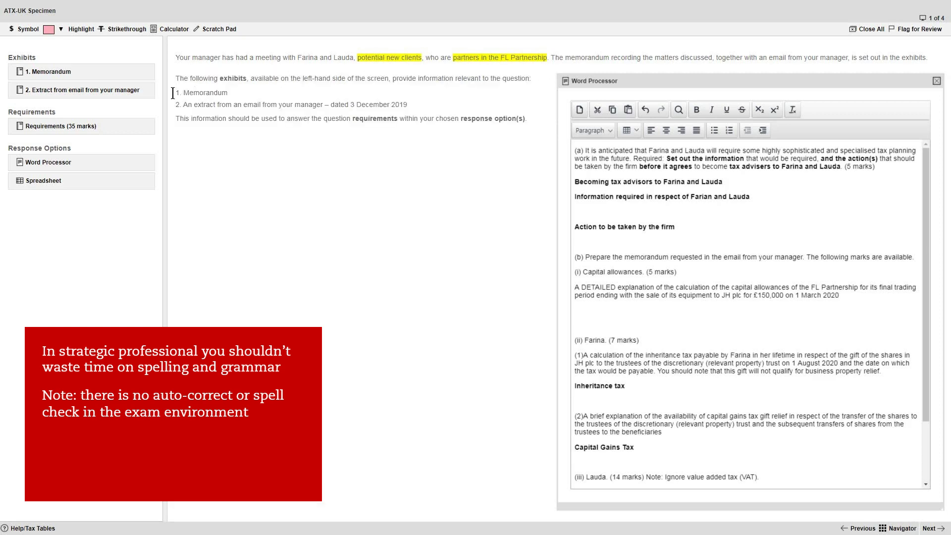
click(131, 91)
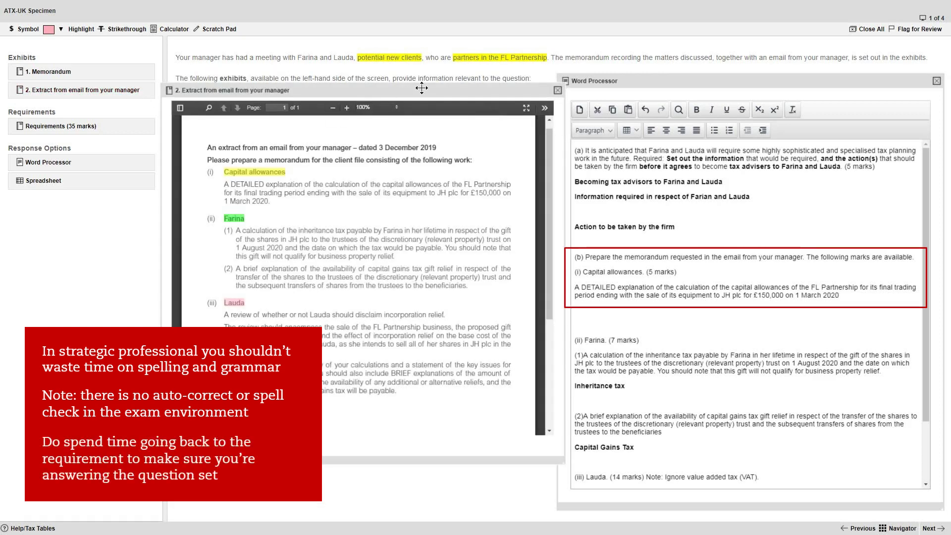
drag(422, 88, 417, 84)
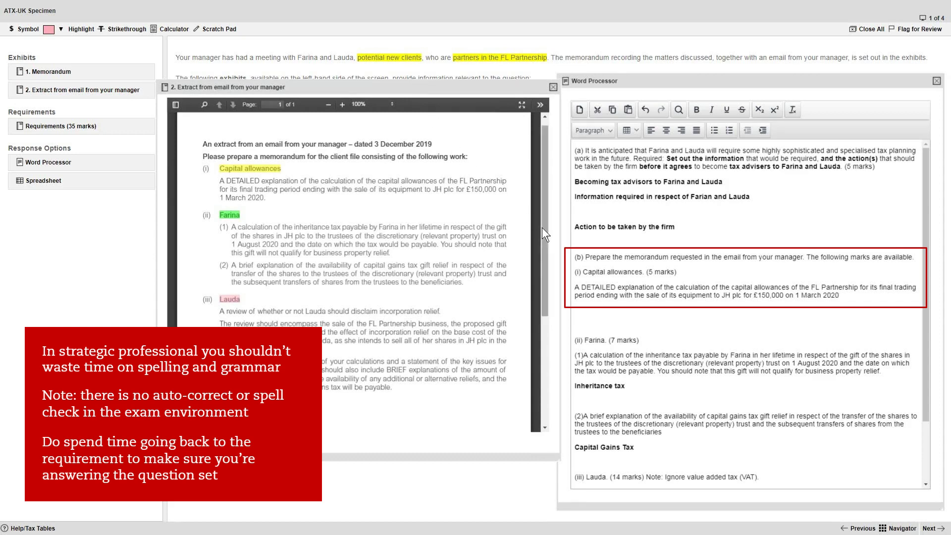
drag(542, 227, 546, 248)
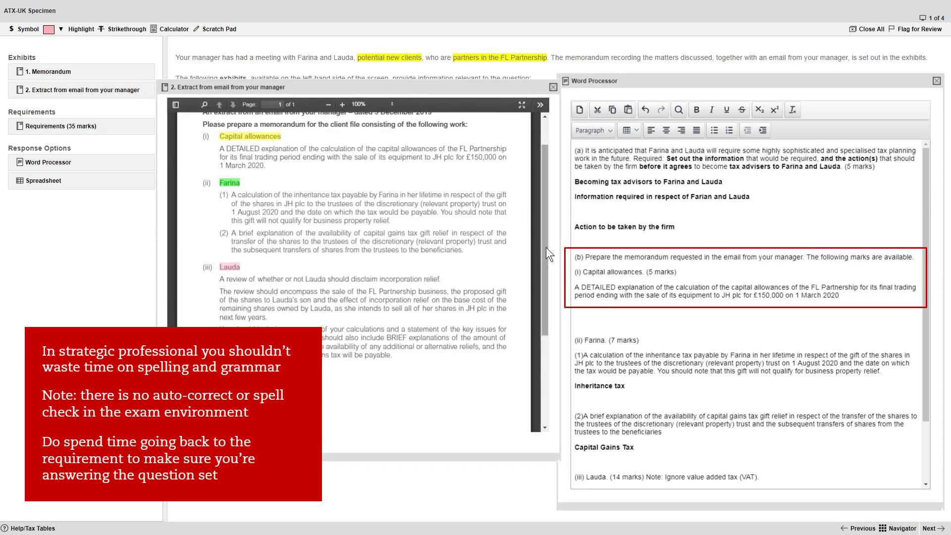
- Write 'See spreadsheet for calculations.' under the Inheritance tax subheading
click(621, 399)
text(See spre)
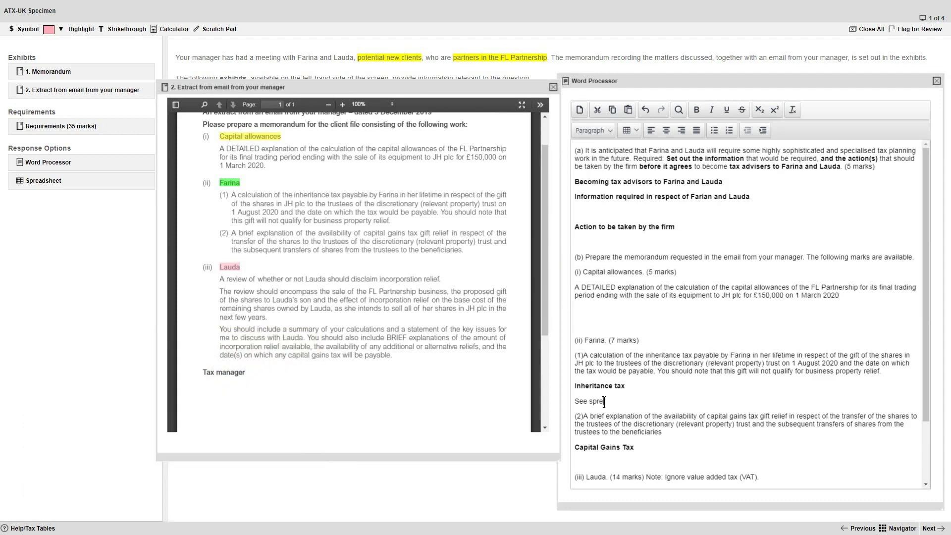
text(adsheet for calcu)
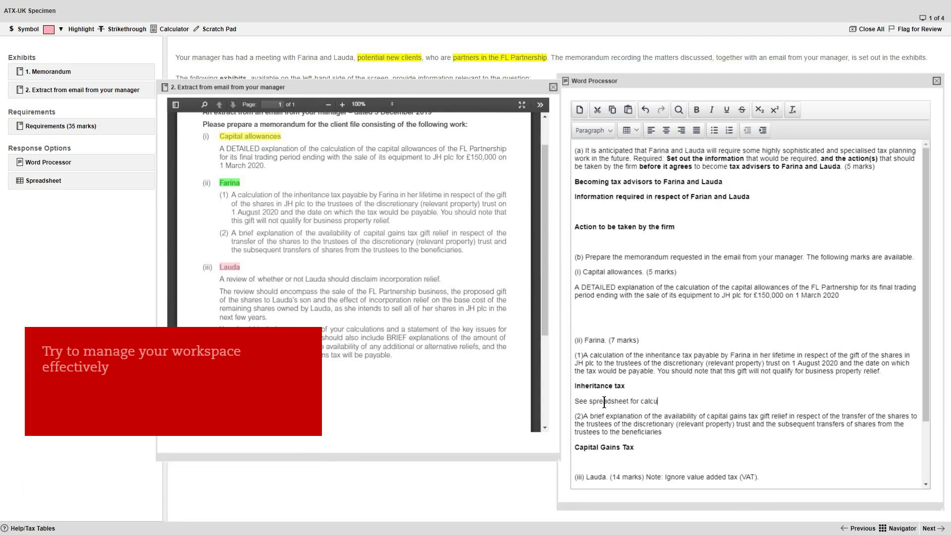
text(lations.)
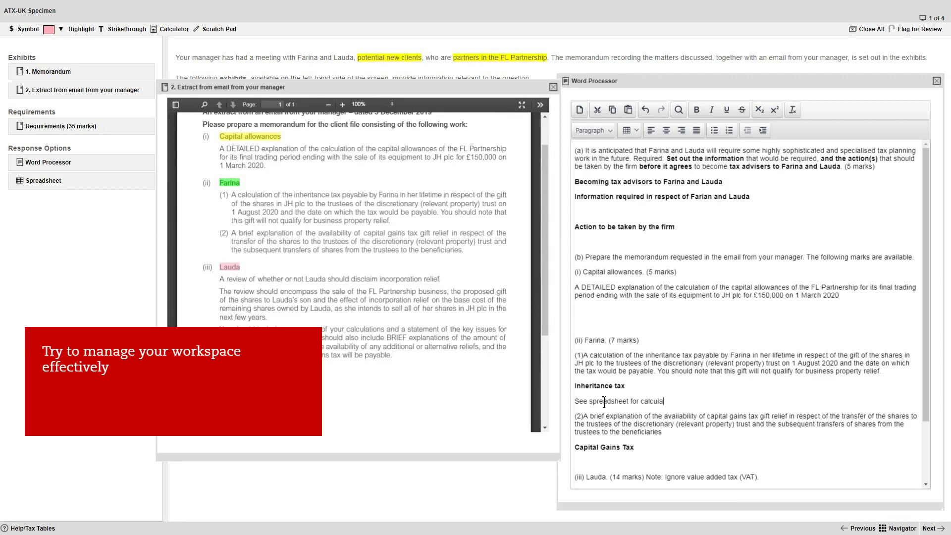
key(Return)
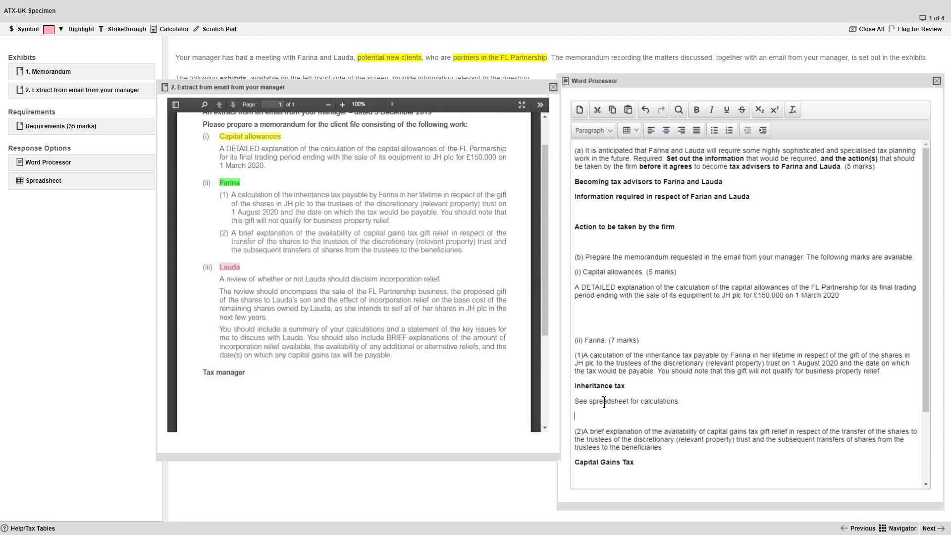
click(41, 529)
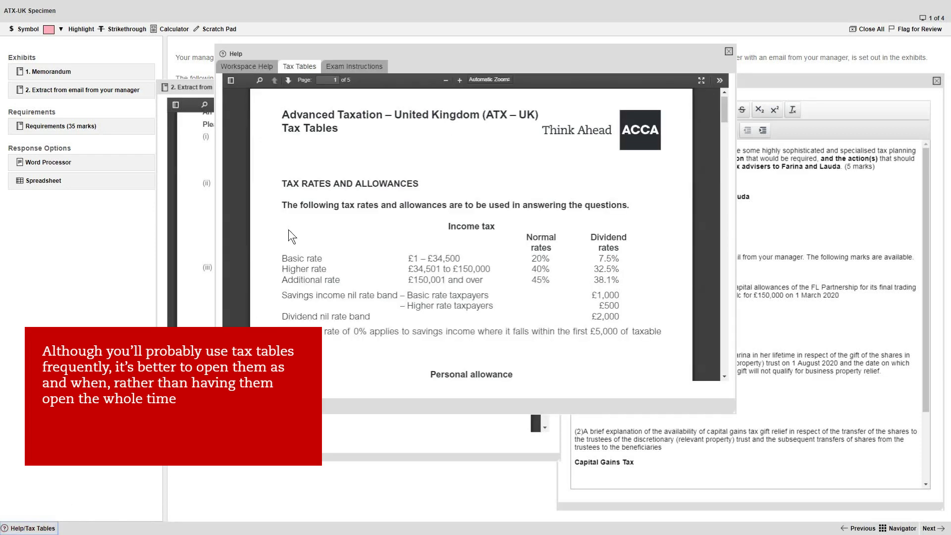
click(259, 80)
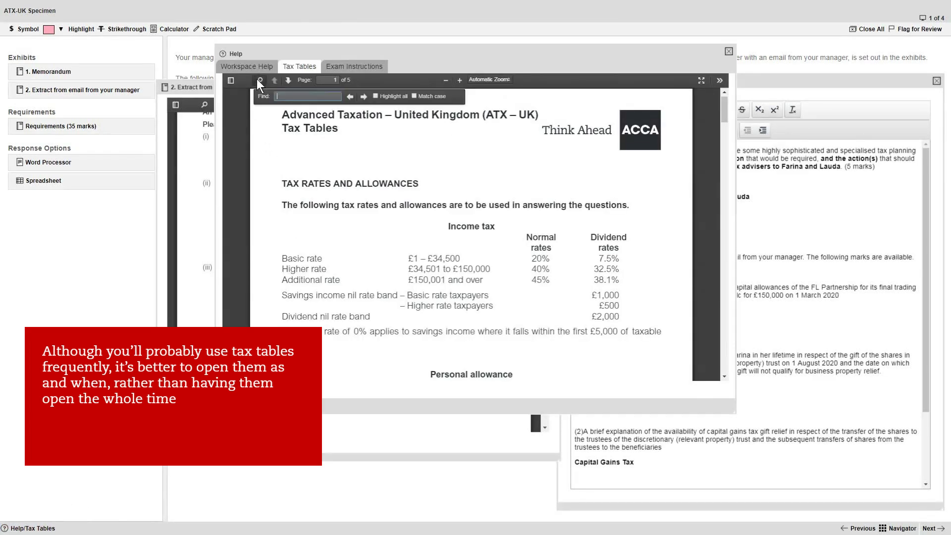
text(Ca)
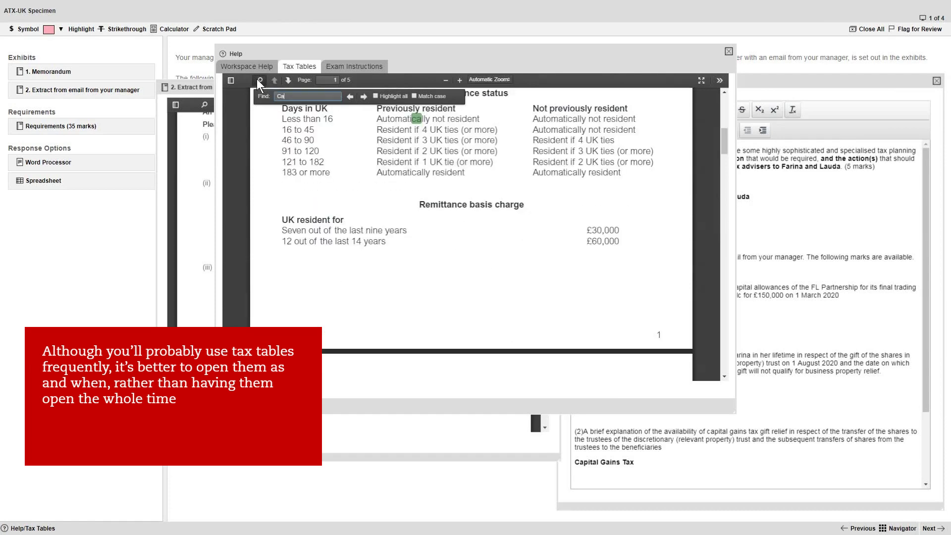
text(pital)
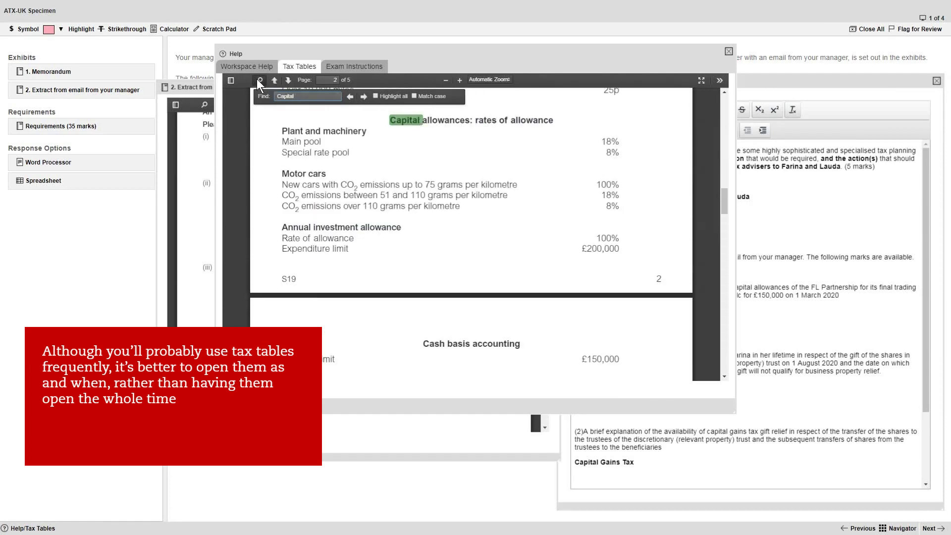
text( gains)
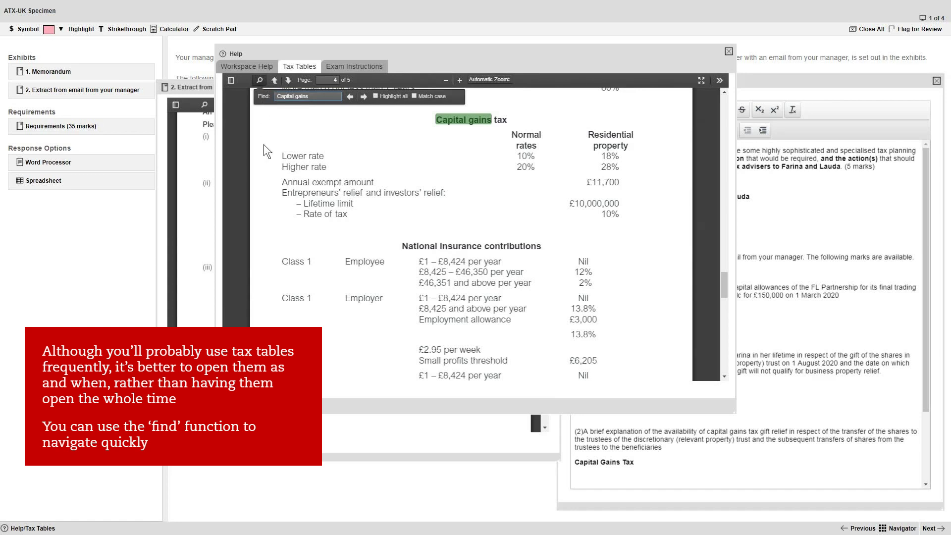
click(402, 123)
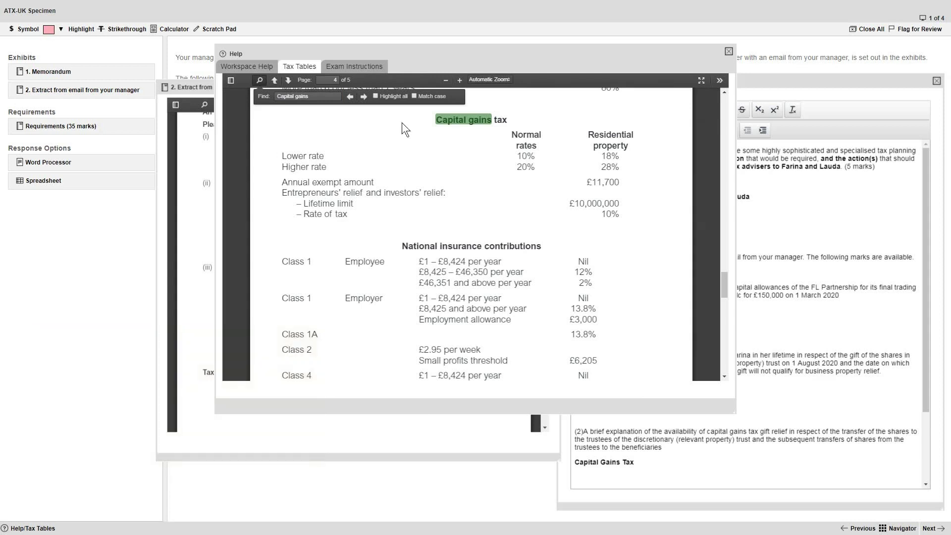
click(729, 52)
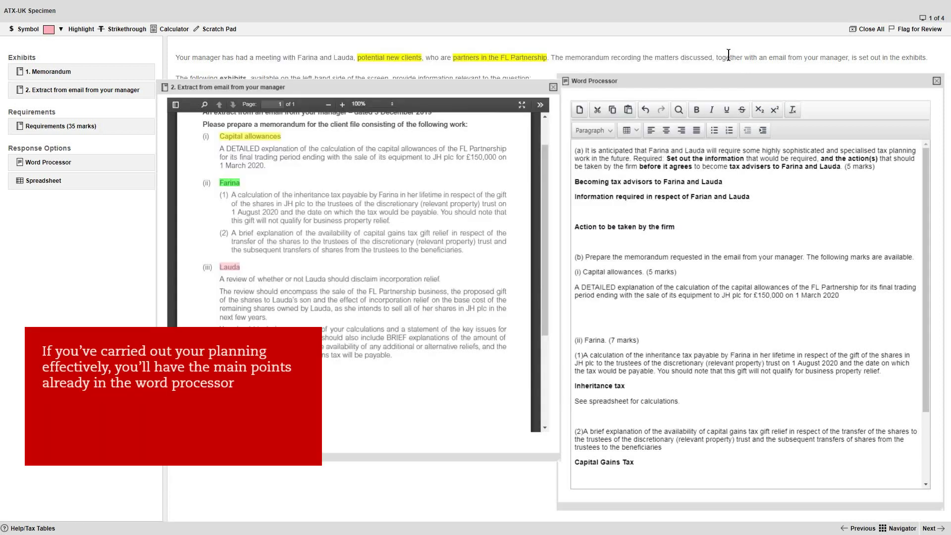